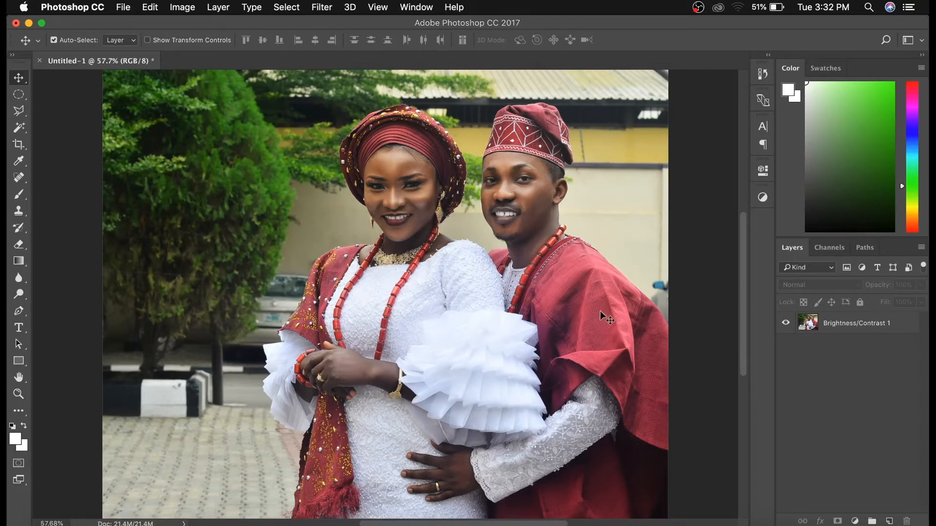
- Add a Hue/Saturation adjustment layer above the couple's photo layer and target its Greens range
left_click(600, 314)
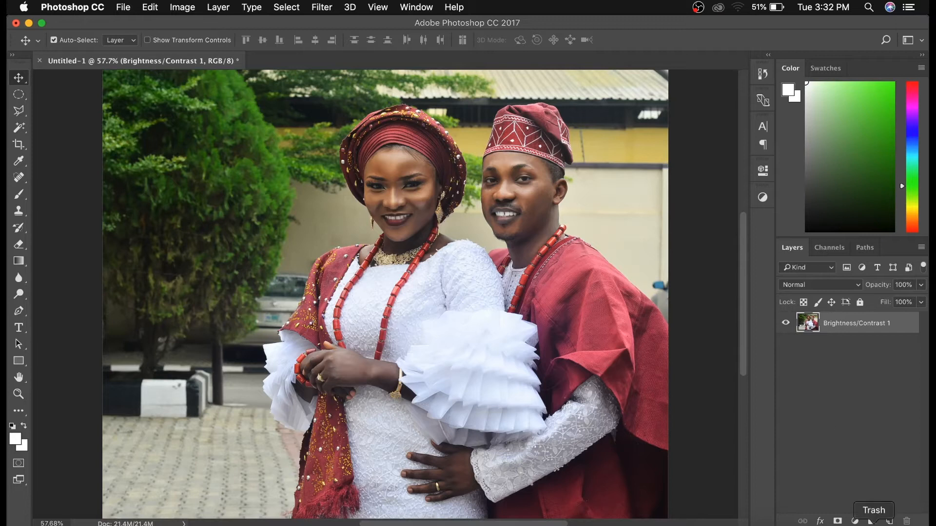
left_click(855, 521)
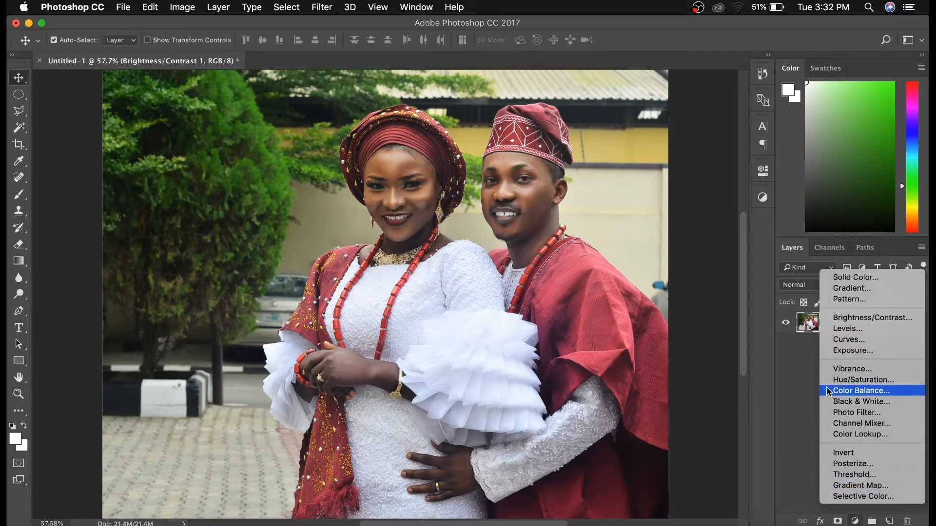
left_click(847, 379)
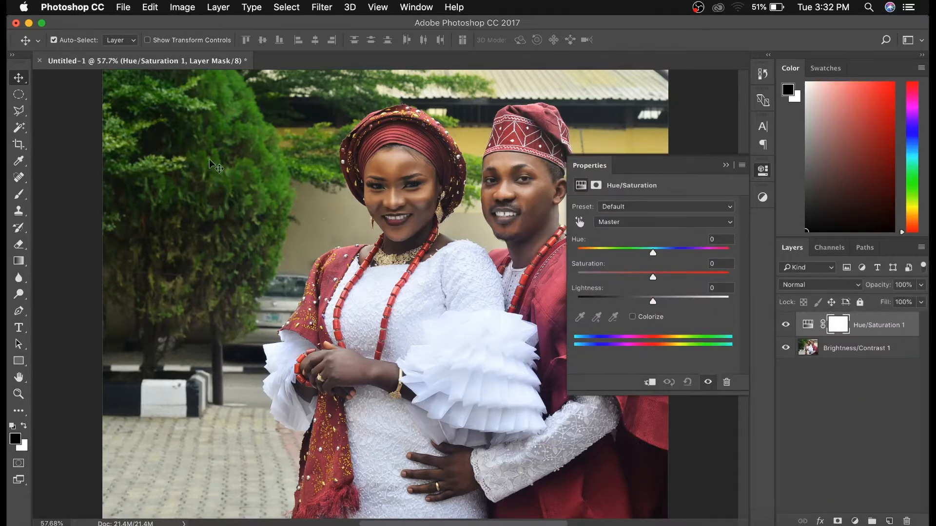
left_click(611, 223)
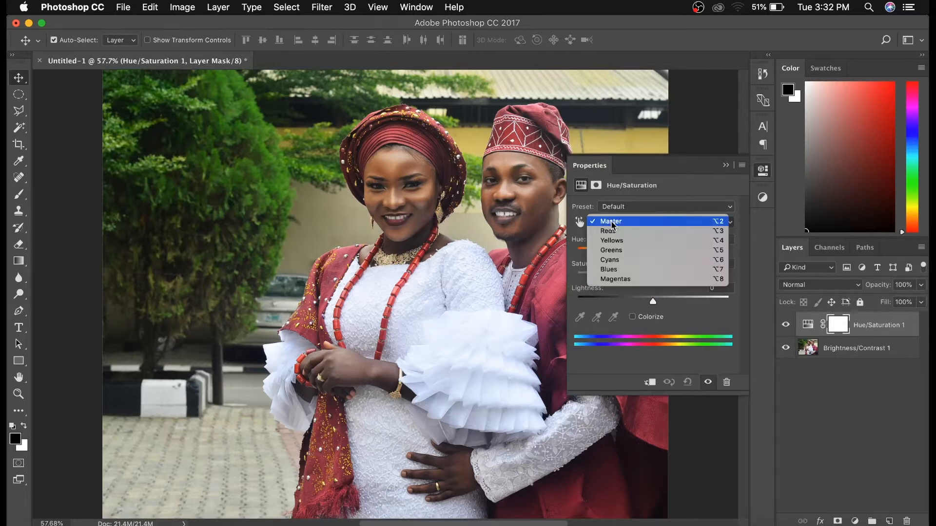
left_click(627, 252)
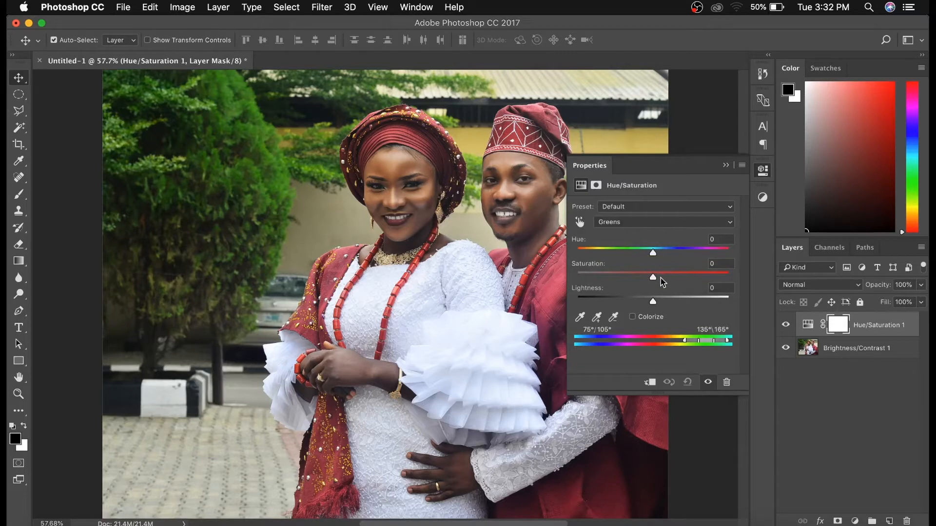
mouse_move(654, 280)
left_mouse_down()
mouse_move(718, 275)
mouse_move(641, 271)
mouse_move(716, 267)
mouse_move(654, 273)
left_mouse_up()
left_click(725, 265)
type("0")
- Shift the Greens hue to +180 and widen the affected colour range to 45°/74° and 132°\161° to cover the foliage
left_click(653, 253)
left_click_drag(654, 253, 732, 255)
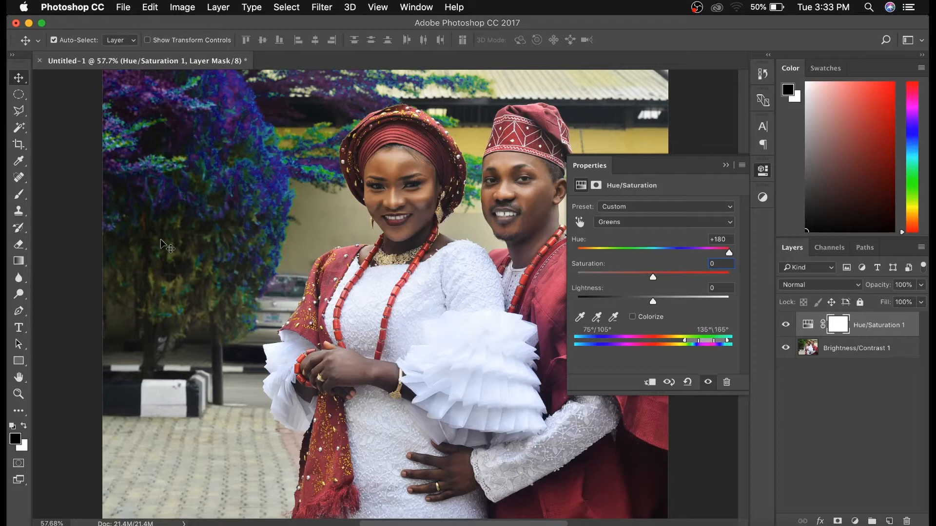
left_click_drag(694, 342, 692, 344)
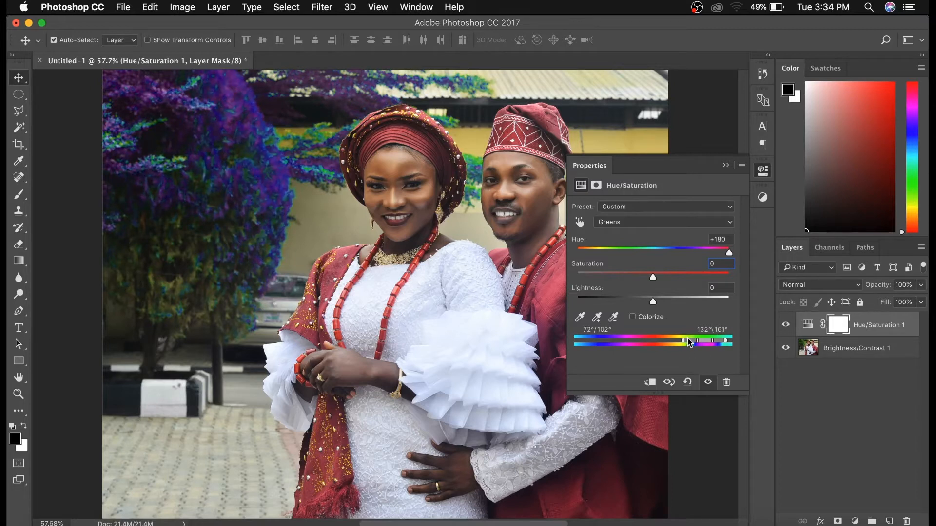
mouse_move(689, 339)
left_mouse_down()
mouse_move(660, 343)
mouse_move(677, 343)
left_mouse_up()
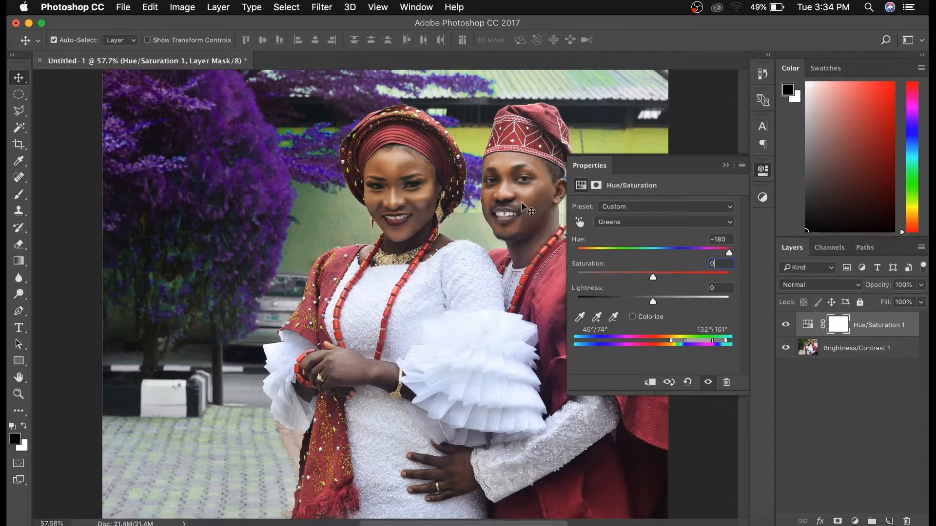
- Reset the Greens hue to 0 and raise the Greens saturation to +50
left_click(719, 239)
type("0")
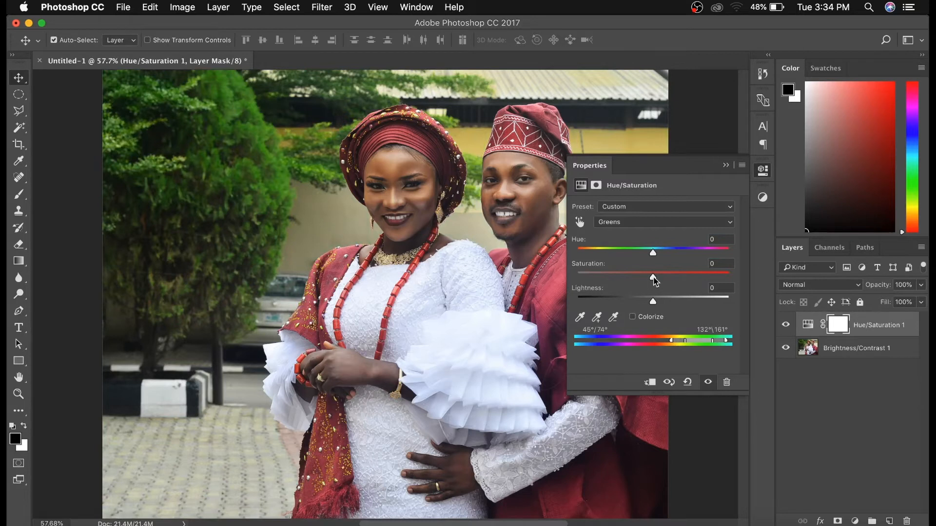
left_click_drag(654, 277, 686, 278)
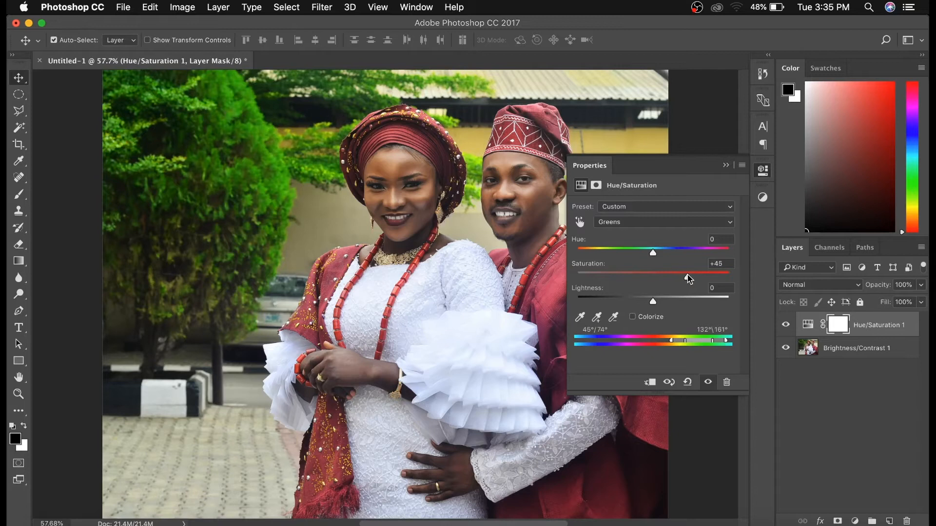
left_click_drag(689, 277, 692, 278)
- Target the Reds, shift their hue to +180 and narrow the range to 315°/333° and 336°\5° to exclude the skin
left_click(631, 226)
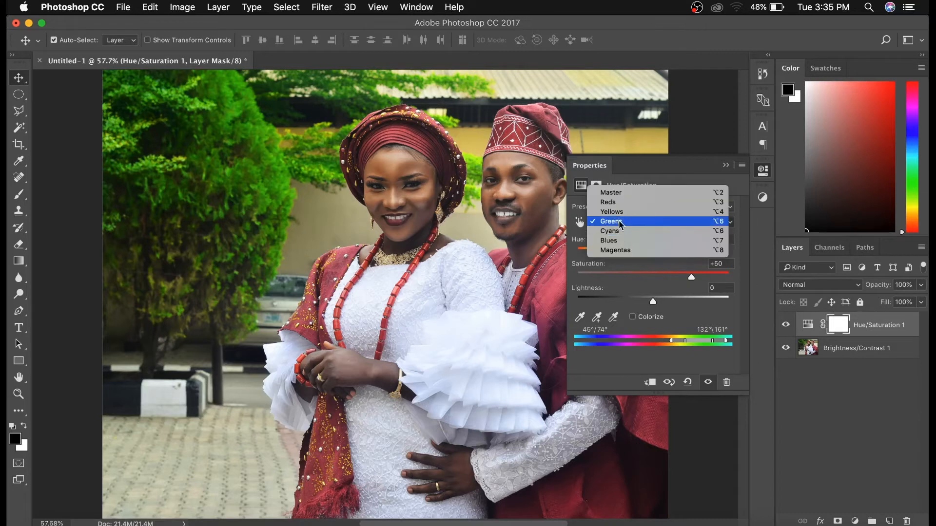
left_click(621, 204)
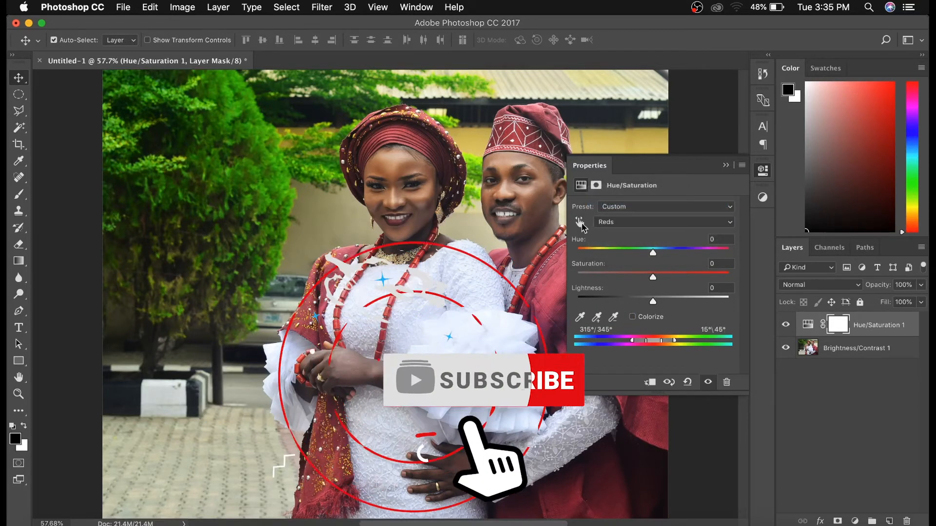
left_click_drag(653, 253, 729, 252)
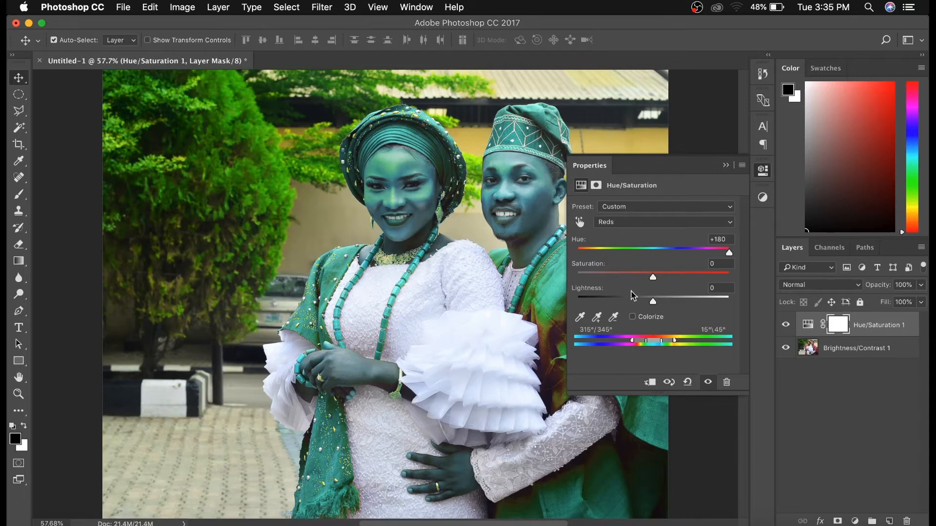
left_click_drag(668, 341, 654, 345)
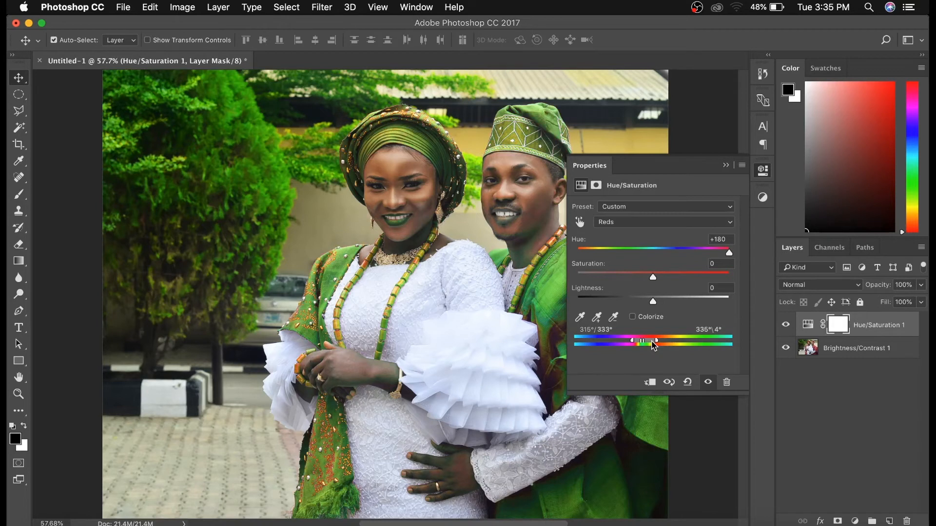
left_click_drag(654, 346, 655, 346)
- Reset the Reds hue to 0 and raise the Reds saturation to intensify the red clothing
left_click_drag(731, 239, 709, 241)
type("0")
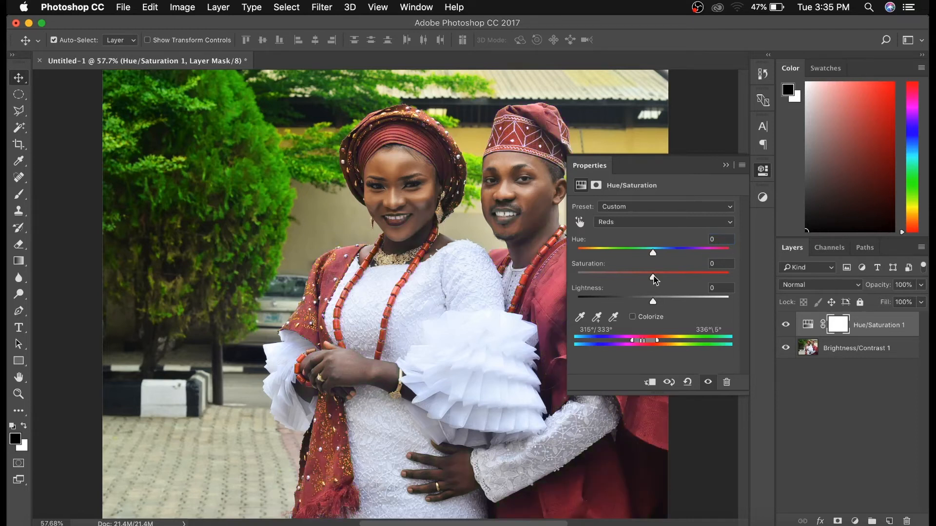
left_click_drag(653, 277, 658, 278)
left_click_drag(662, 275, 692, 276)
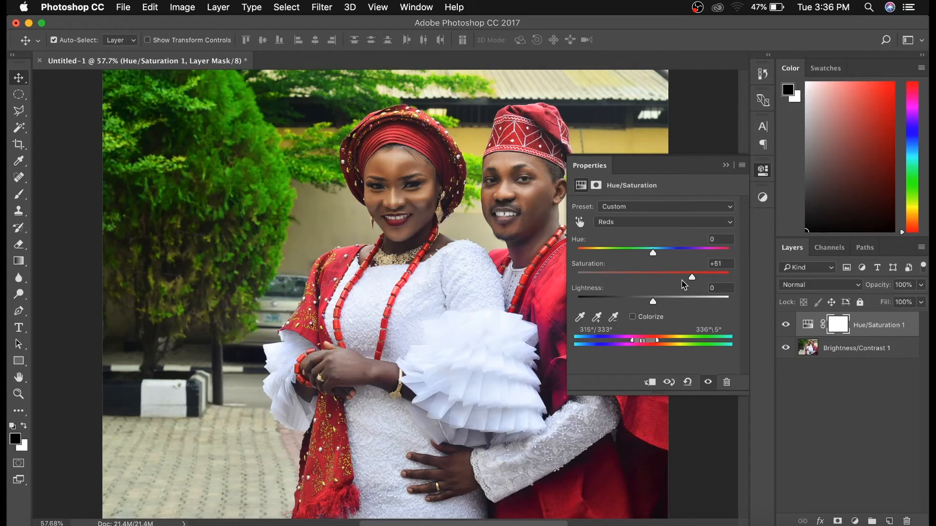
left_click(726, 165)
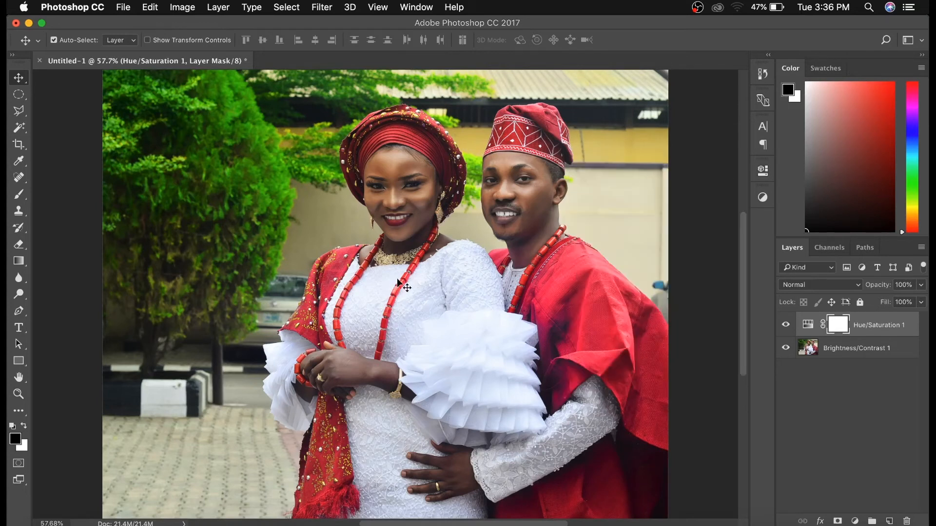
- Compare the photo before and after the colour adjustment by toggling the Hue/Saturation layer's visibility
left_click(786, 326)
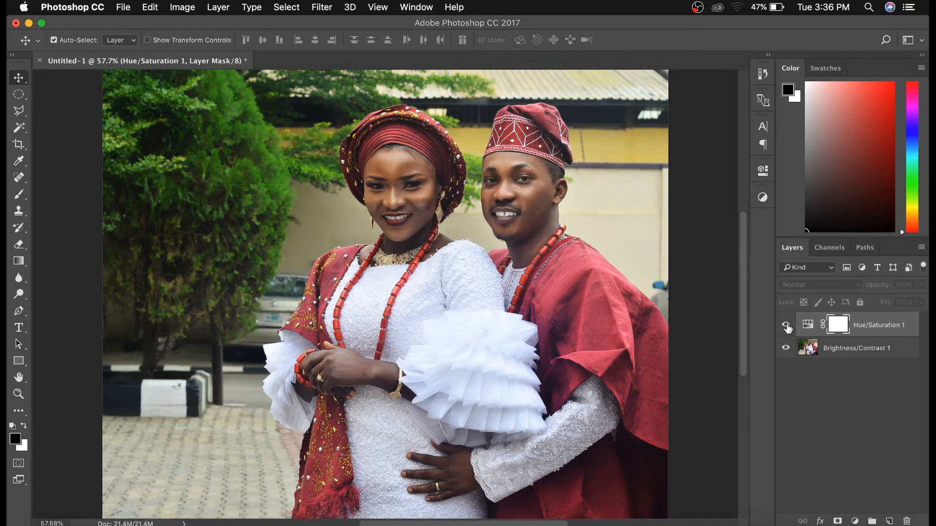
left_click(786, 326)
left_click(786, 327)
left_click(786, 327)
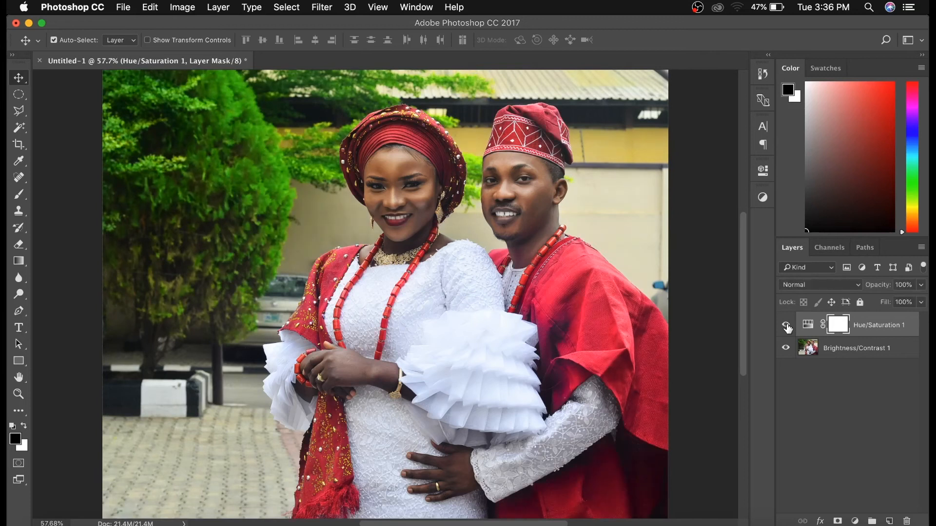
left_click(786, 327)
left_click(786, 327)
left_click(786, 327)
left_click(786, 327)
left_click(786, 327)
left_click(786, 327)
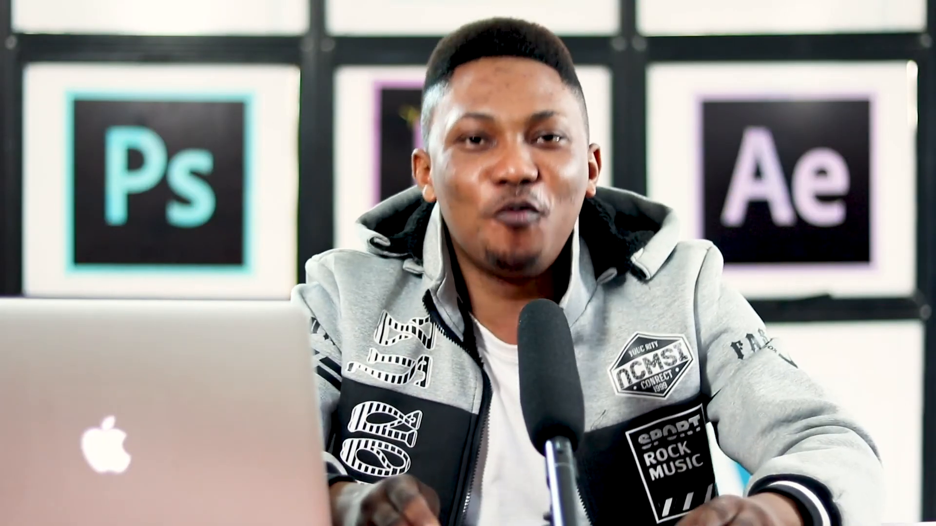